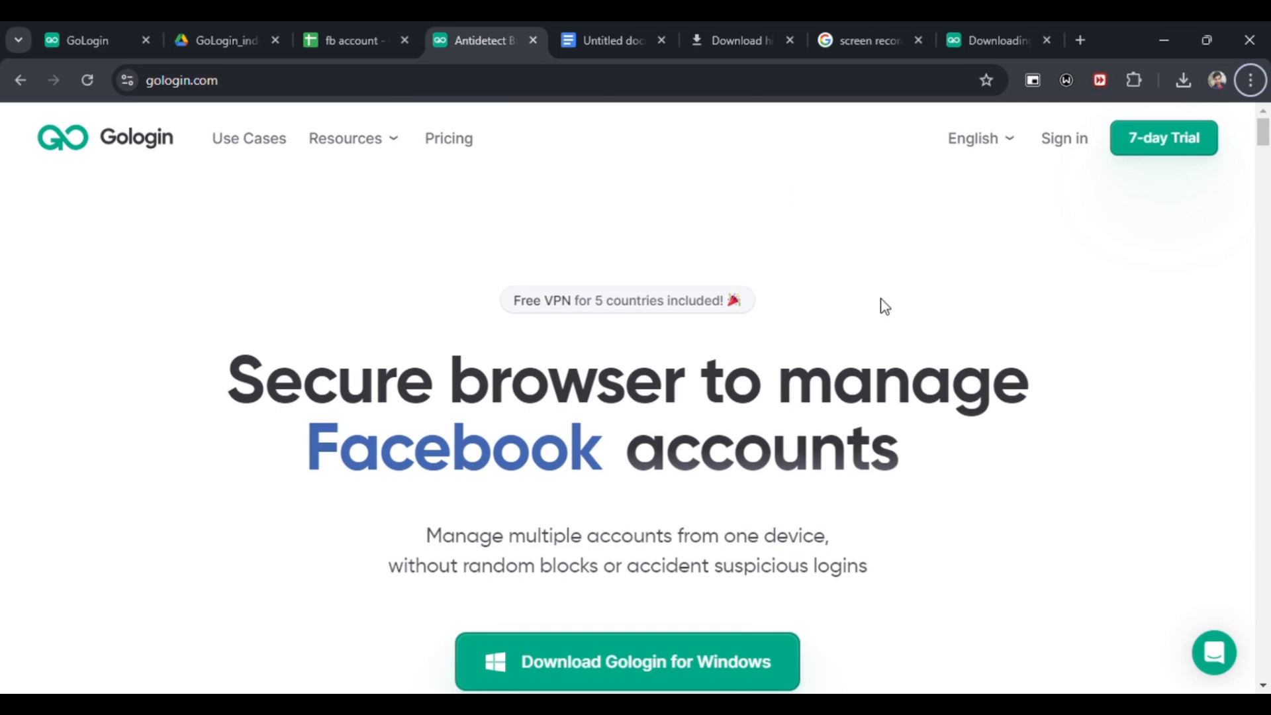
Download Gologin for Windows from the Gologin home page.
scroll(791, 456, "down", 3)
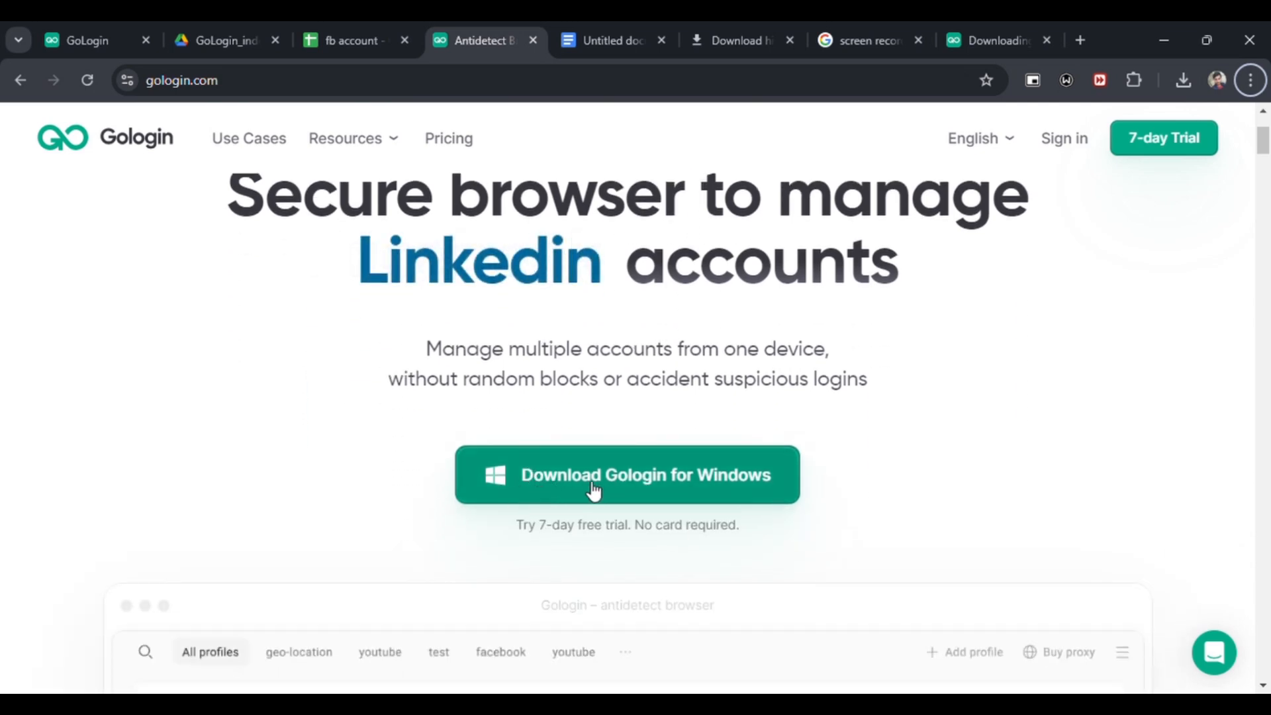
left_click(615, 476)
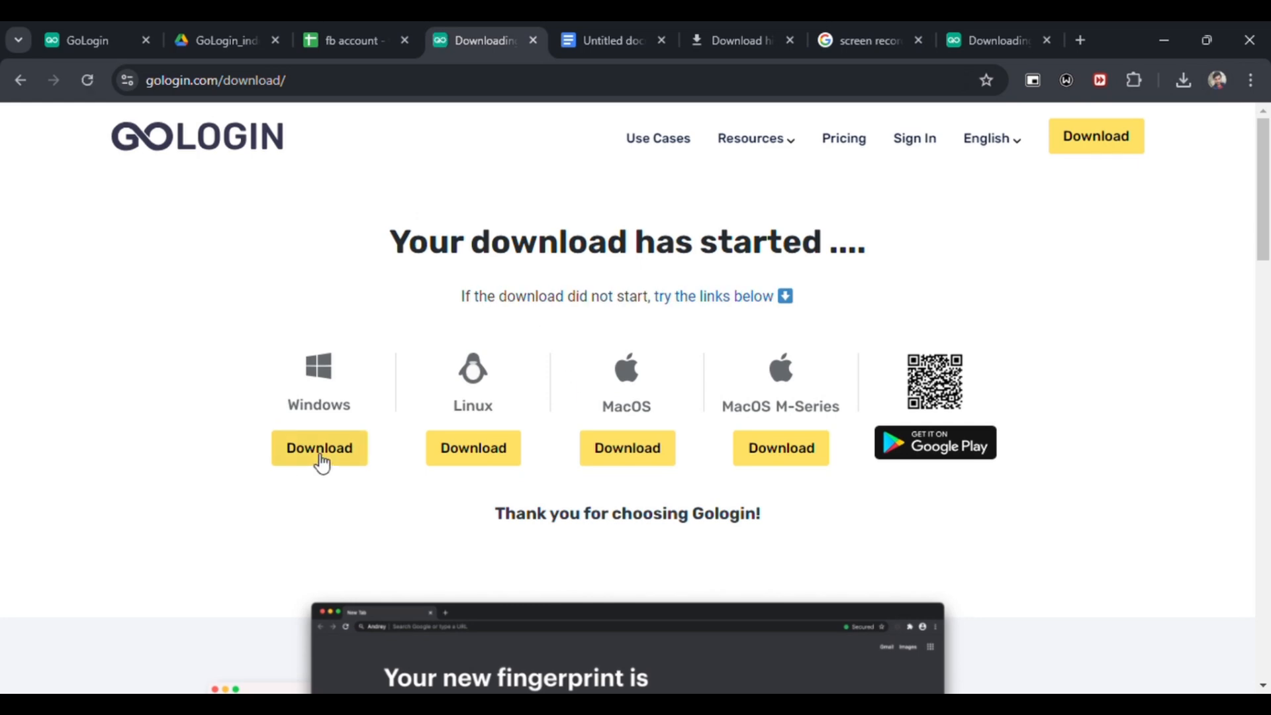
Look over the download page down to its free trial section, and return to the Gologin home page to browse it.
scroll(362, 474, "down", 7)
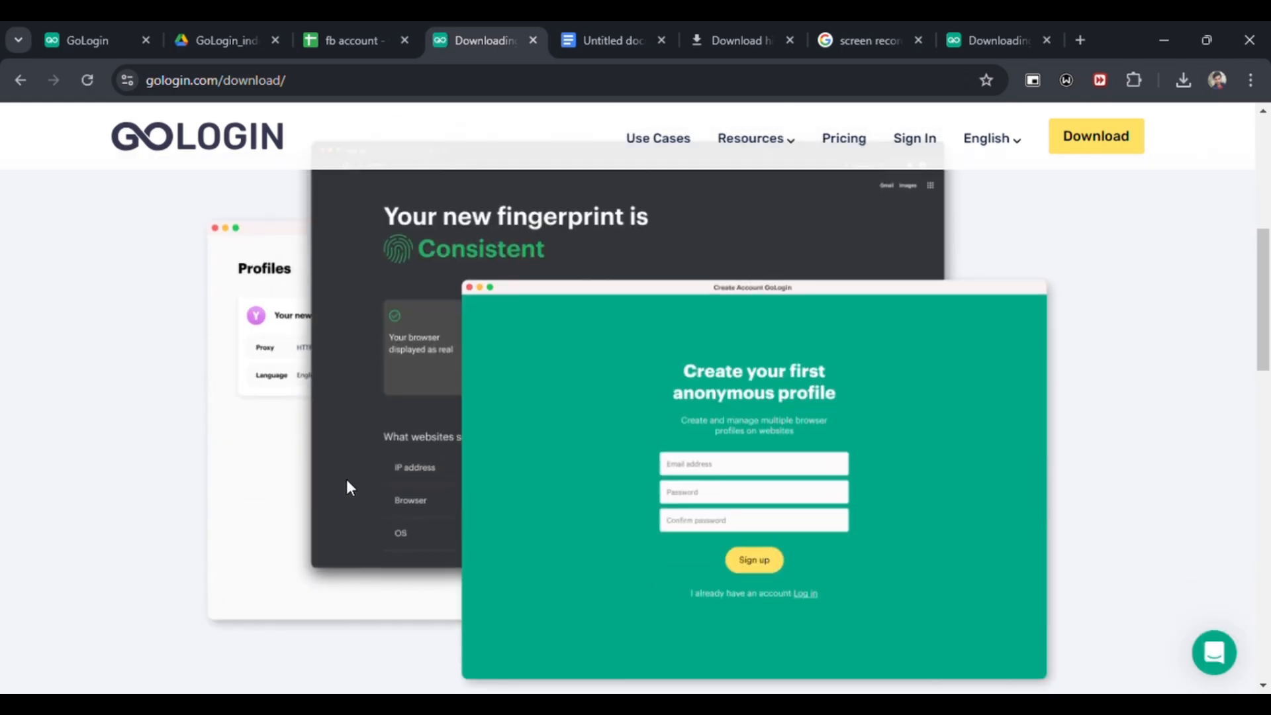
scroll(346, 479, "up", 7)
scroll(346, 463, "down", 18)
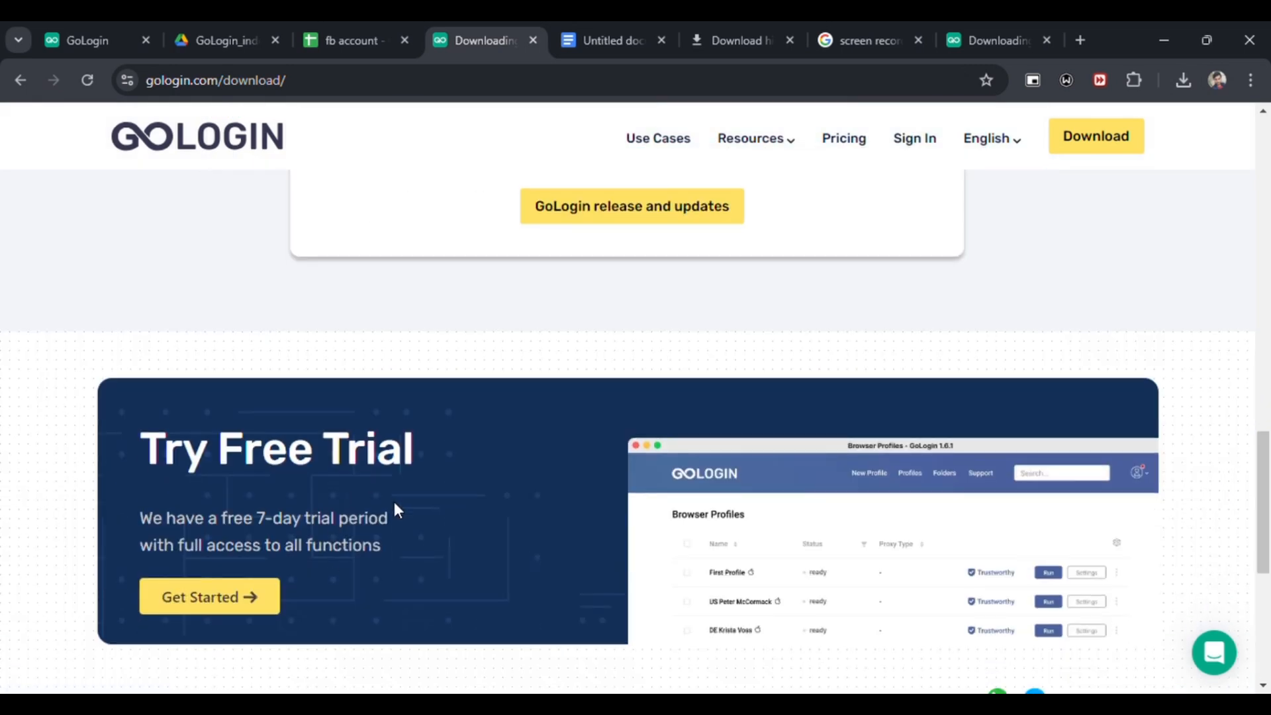
scroll(395, 507, "up", 12)
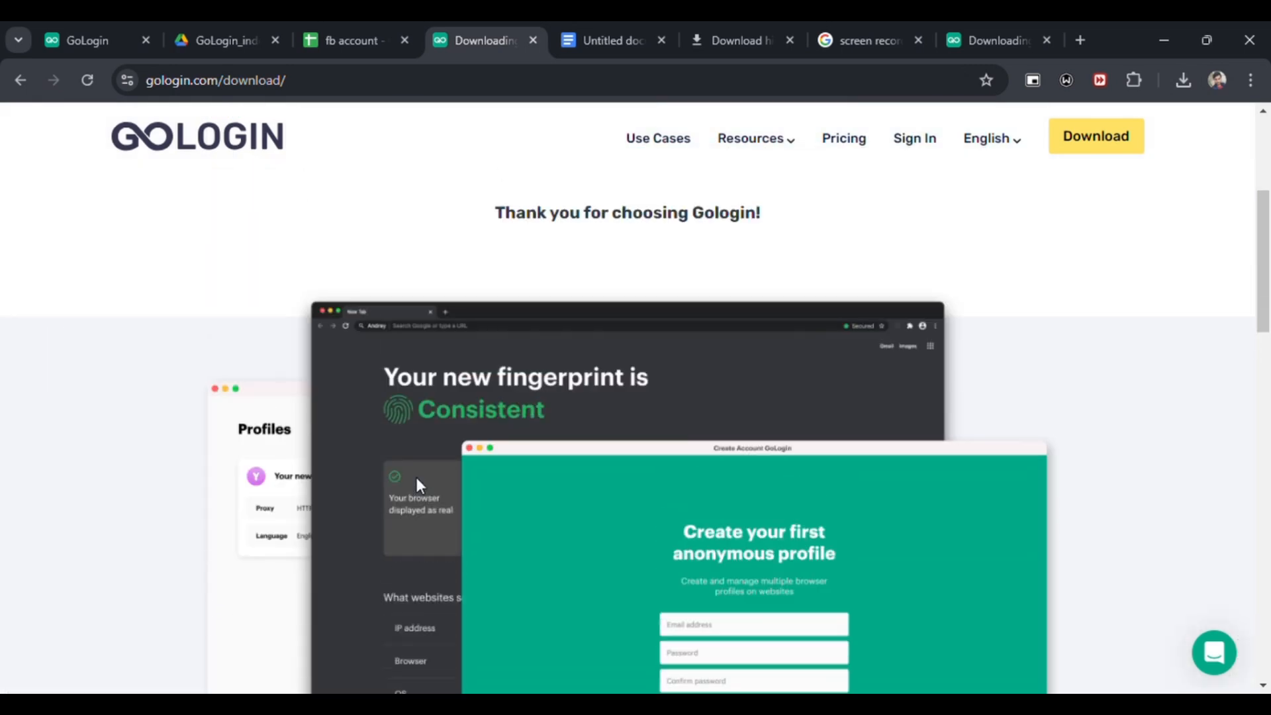
scroll(416, 478, "down", 15)
scroll(418, 488, "up", 5)
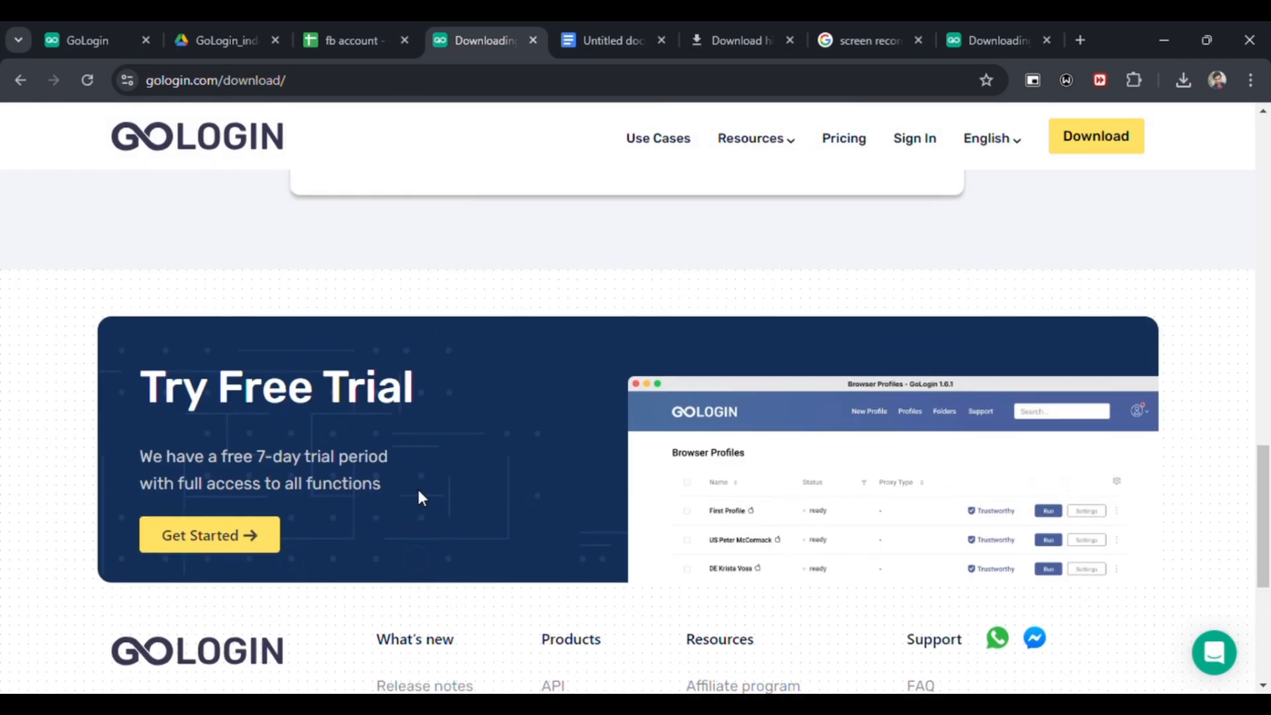
scroll(418, 497, "up", 10)
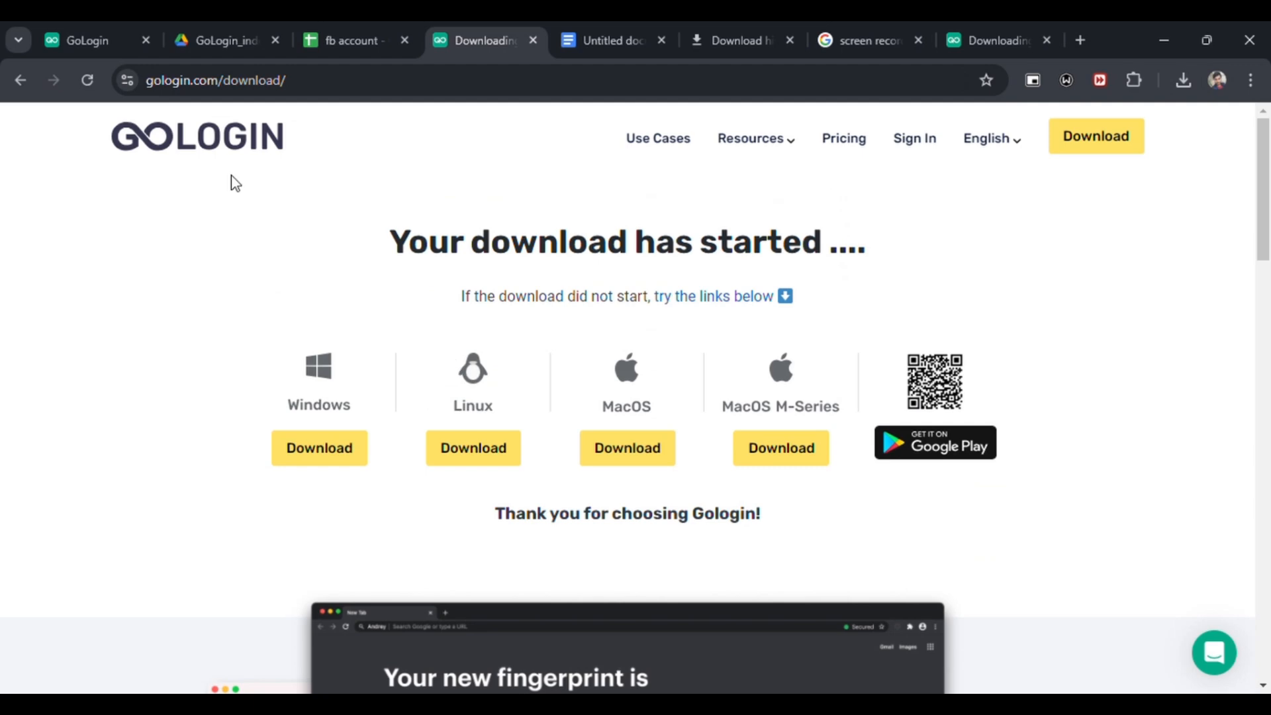
left_click(180, 134)
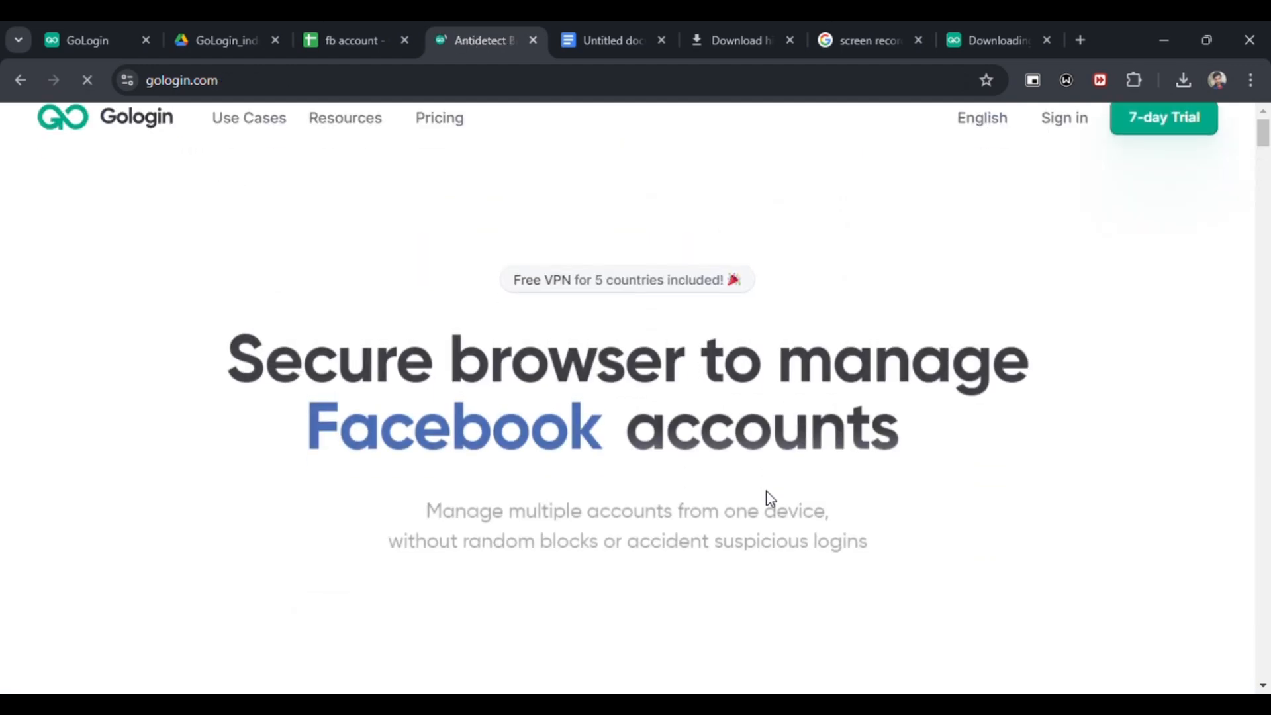
scroll(770, 498, "down", 10)
scroll(772, 505, "up", 6)
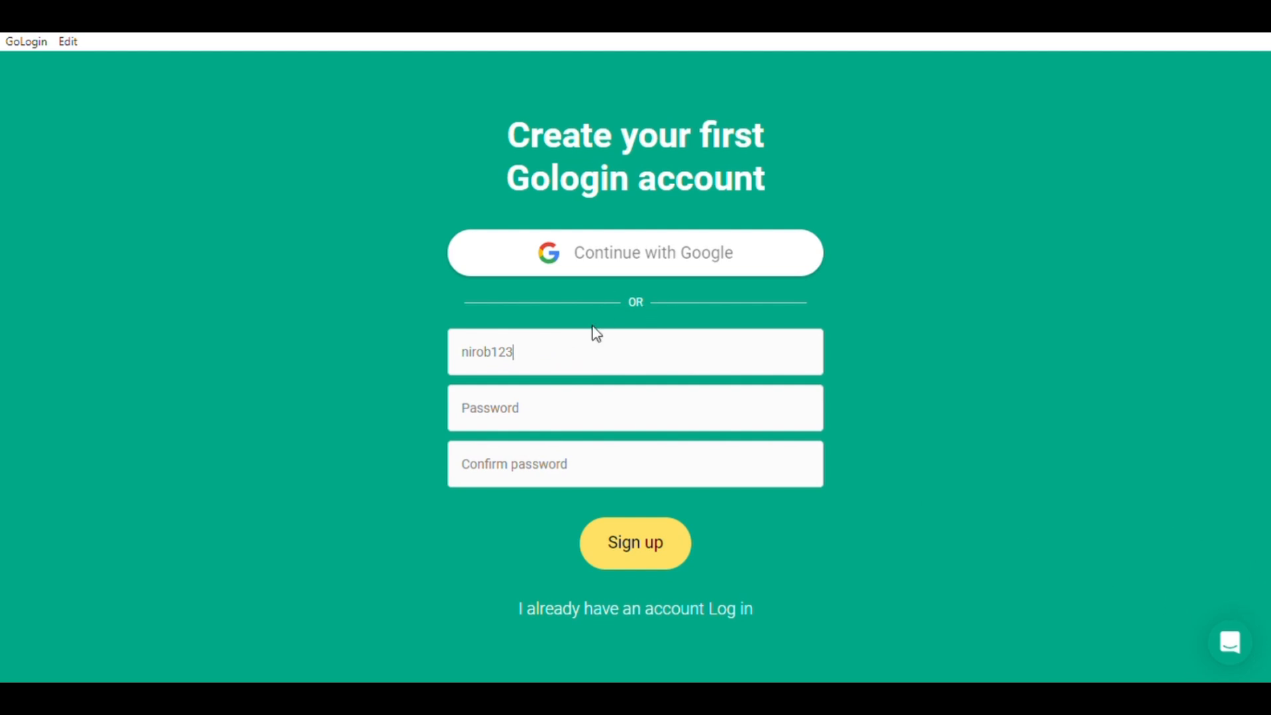
In the GoLogin desktop app, enter the account's e-mail, password and password confirmation, and sign up.
type("@outlook.com")
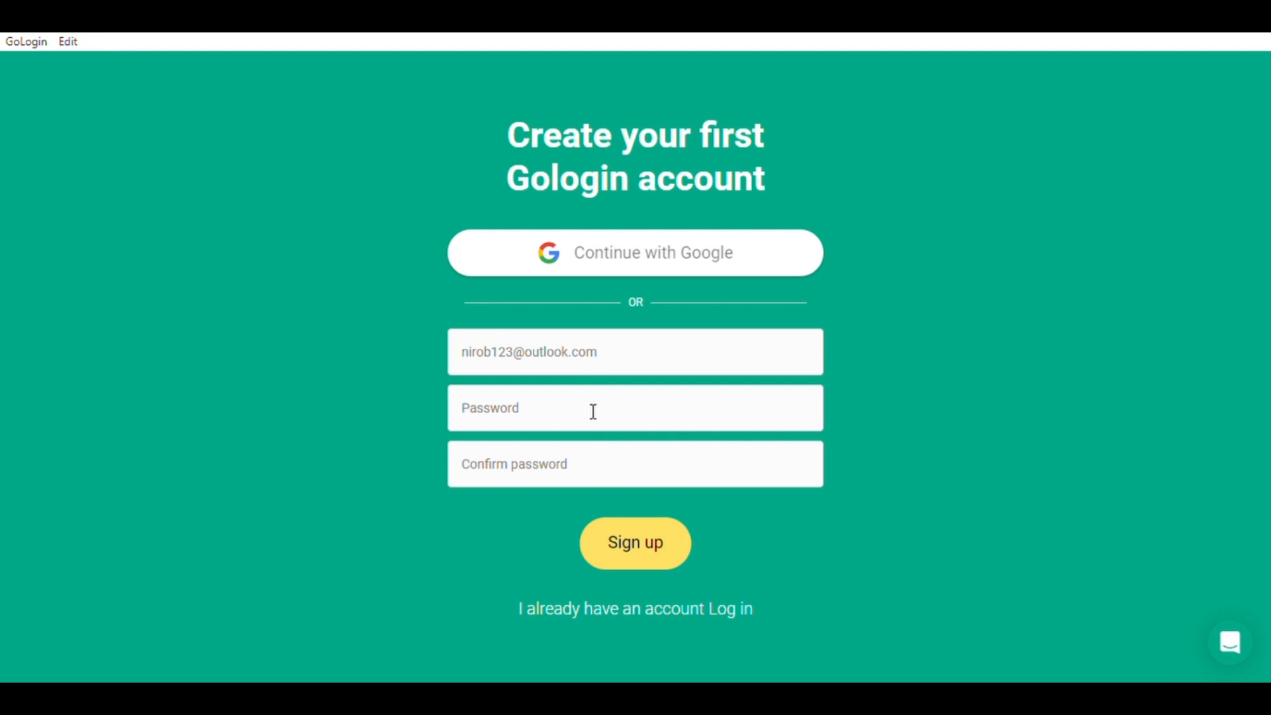
type("•")
left_click(590, 468)
type("••")
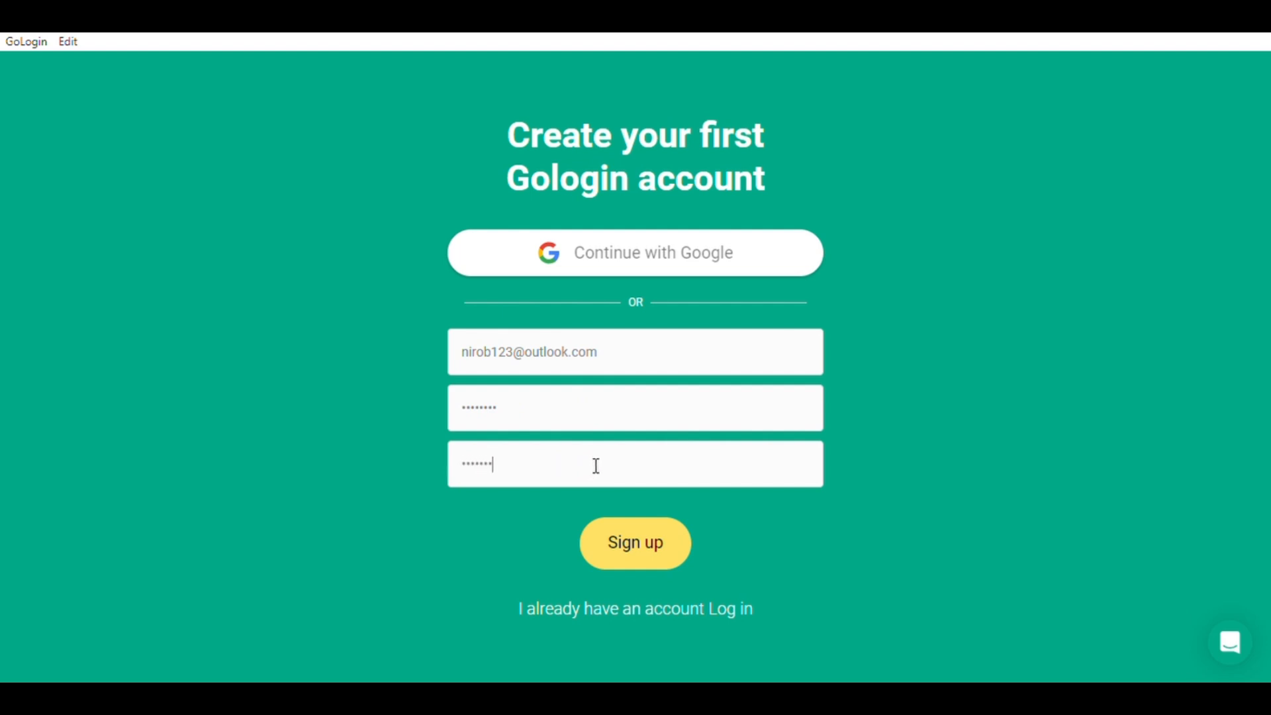
left_click(633, 550)
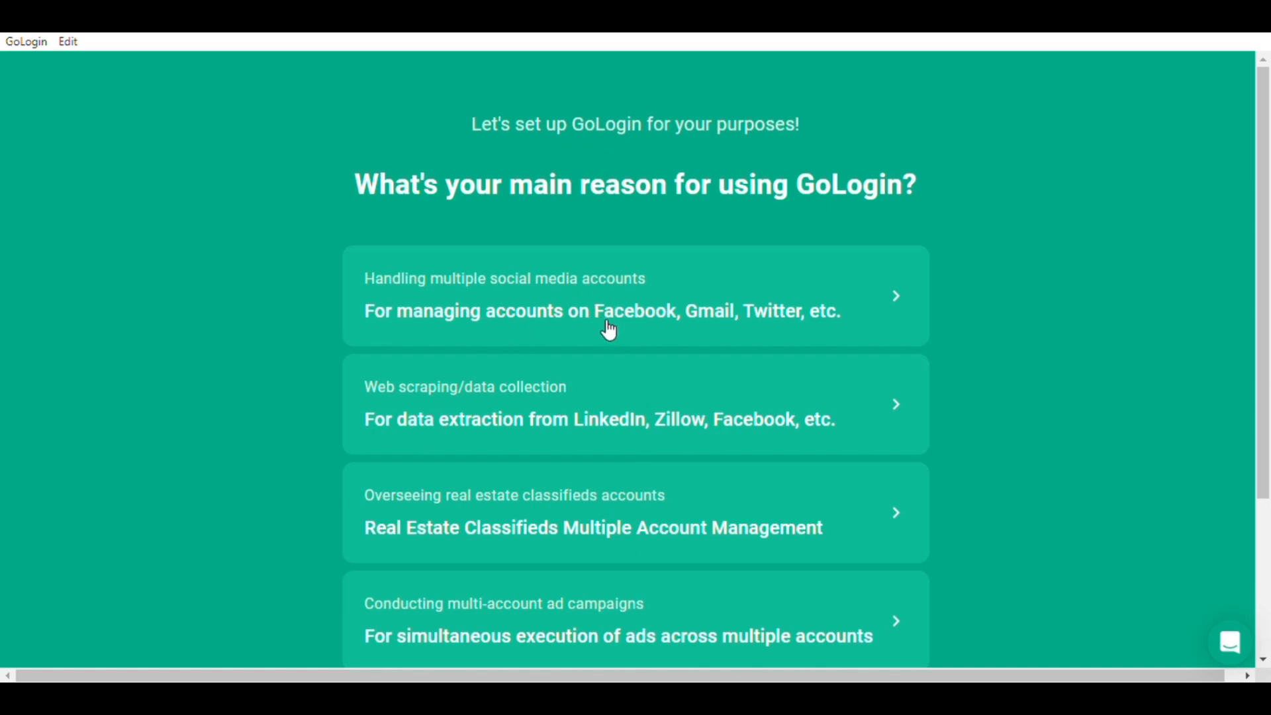
Answer the setup questions with handling multiple social media accounts, Marketing Specialist, 50 - 500 accounts, Yes to API use, and Google search.
left_click(610, 329)
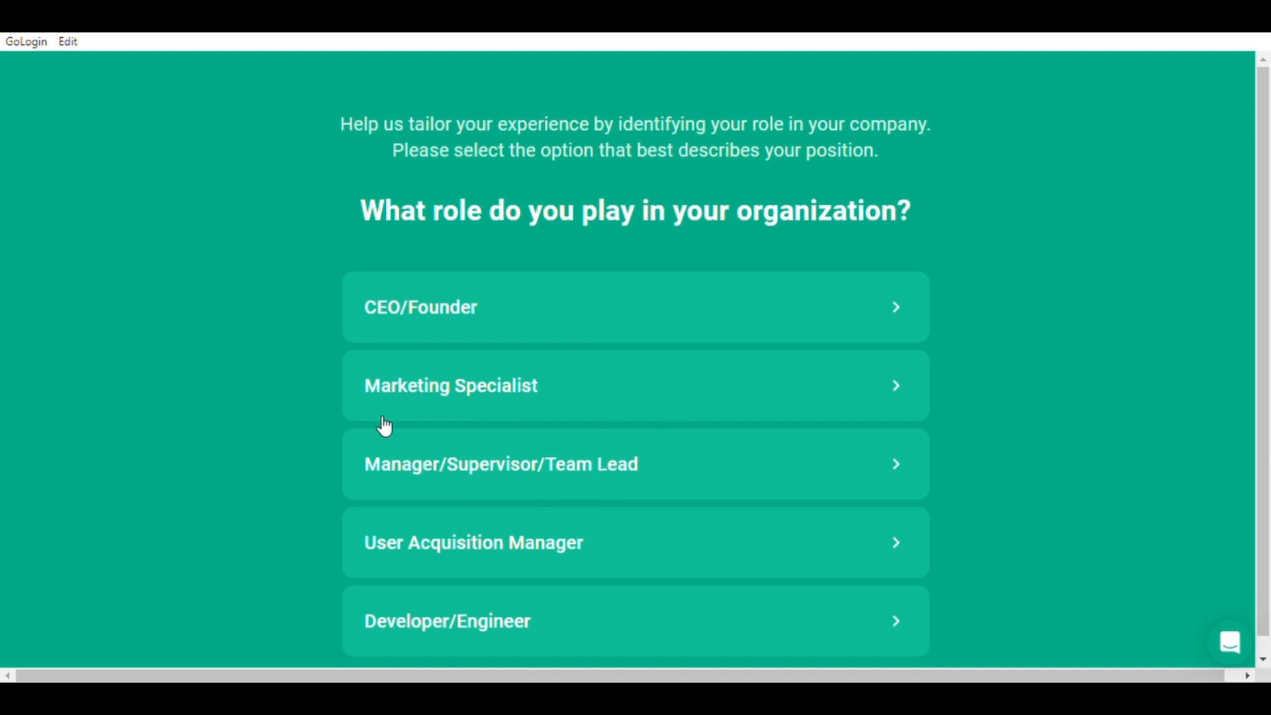
left_click(445, 385)
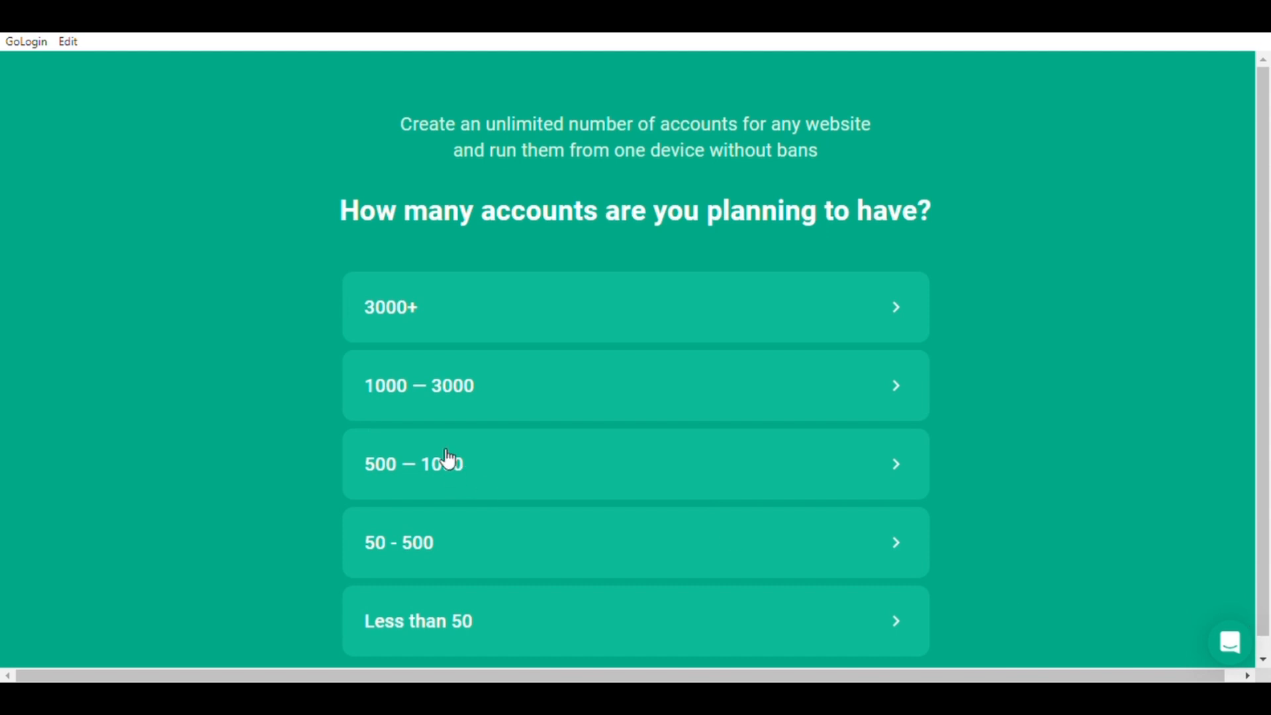
scroll(397, 476, "down", 1)
left_click(414, 530)
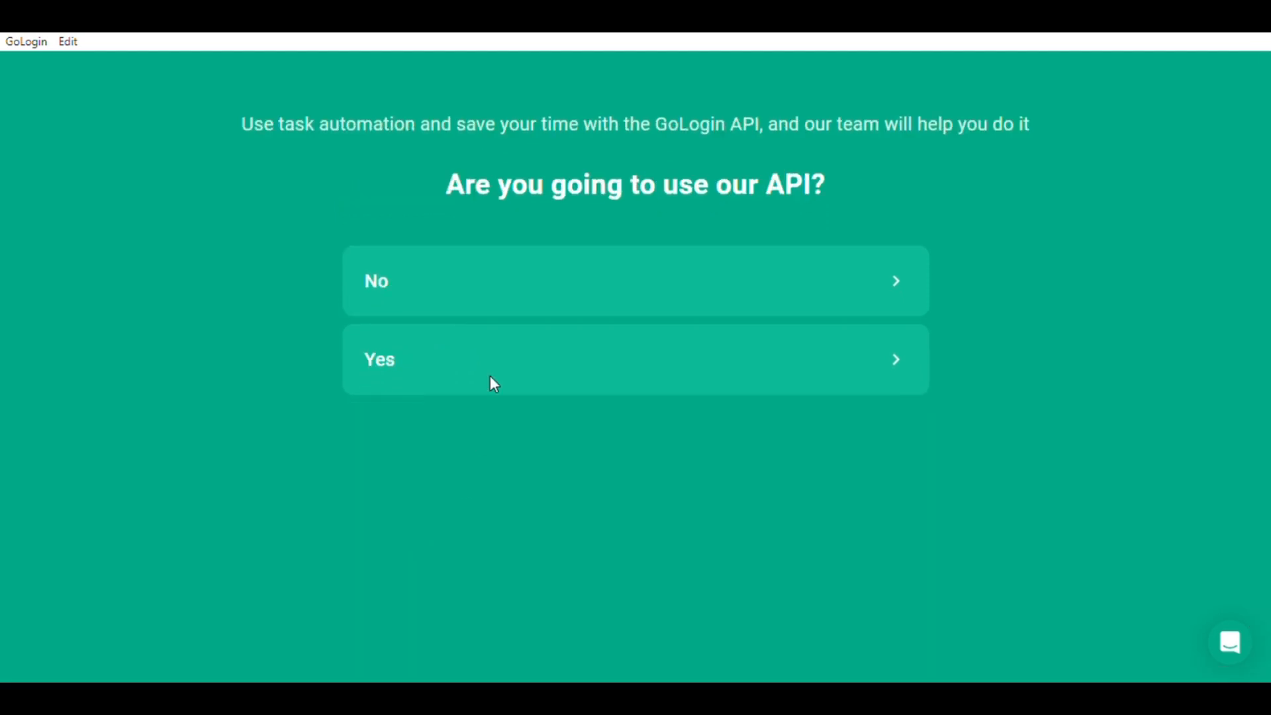
left_click(437, 368)
scroll(545, 383, "down", 1)
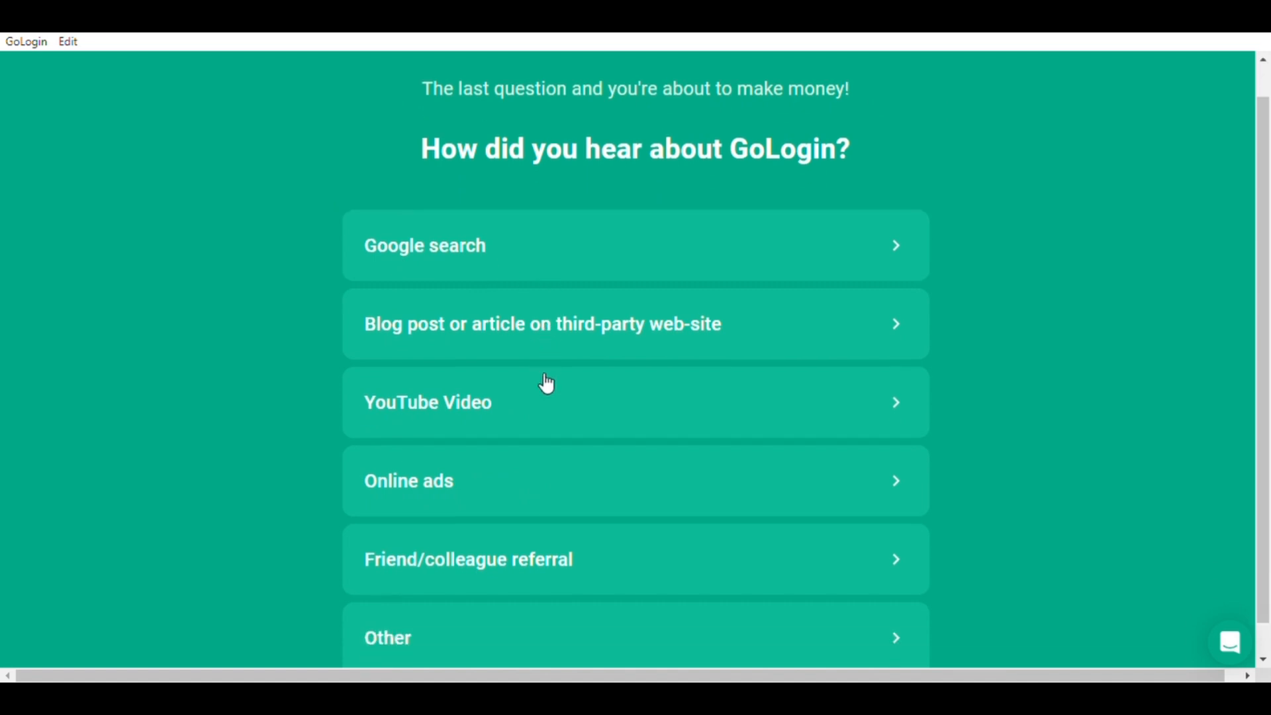
left_click(468, 235)
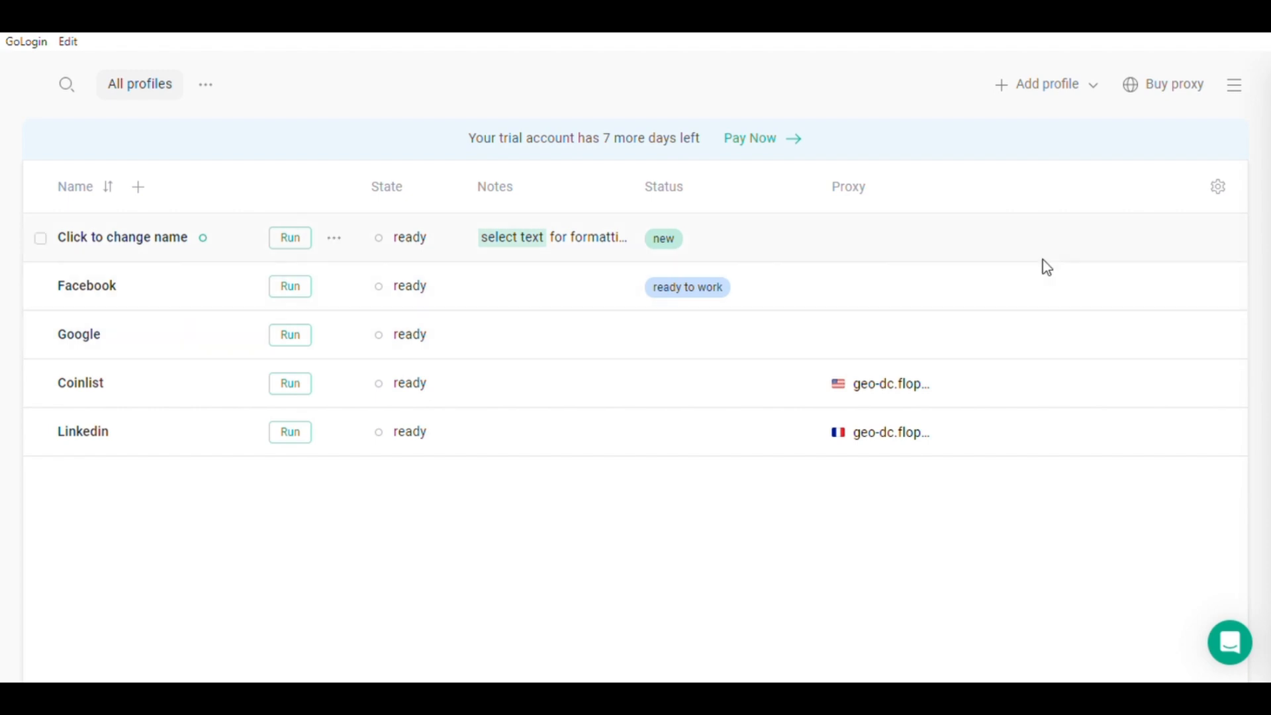
Start a new browser profile named "profile 1" and review the proxy type, host, login and password fields of its own-proxy settings.
left_click(1002, 91)
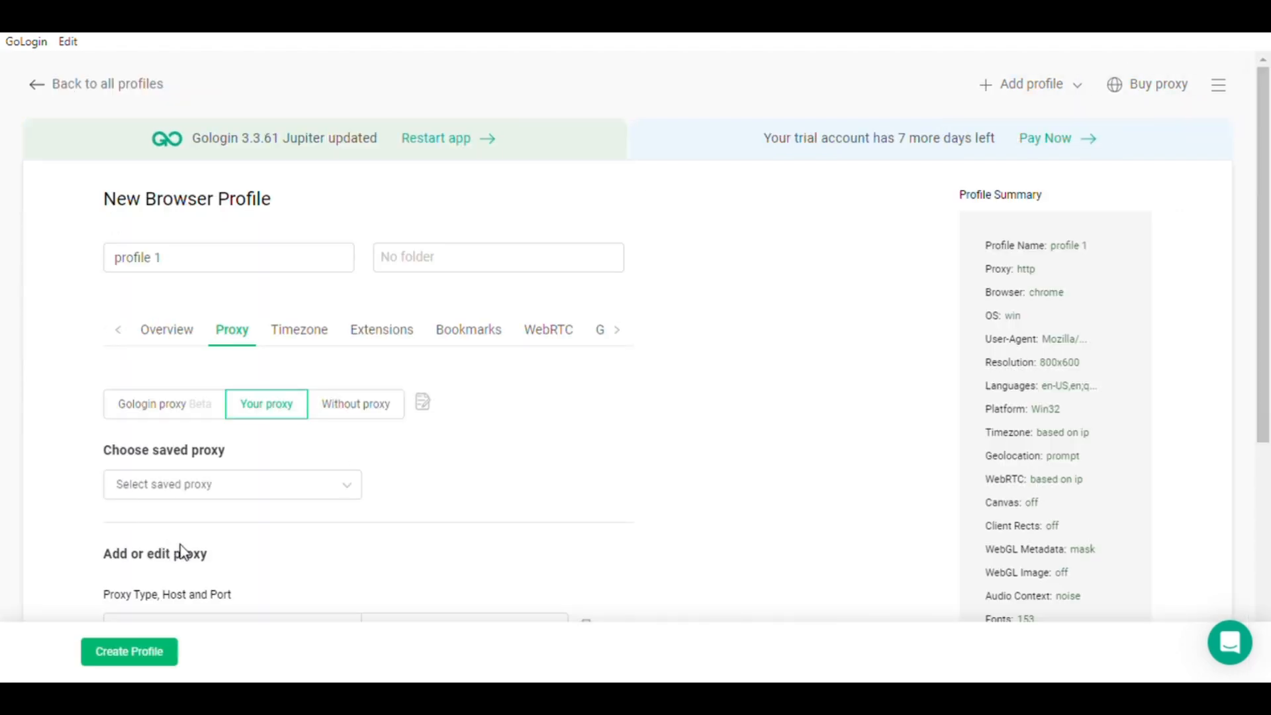
scroll(474, 528, "down", 5)
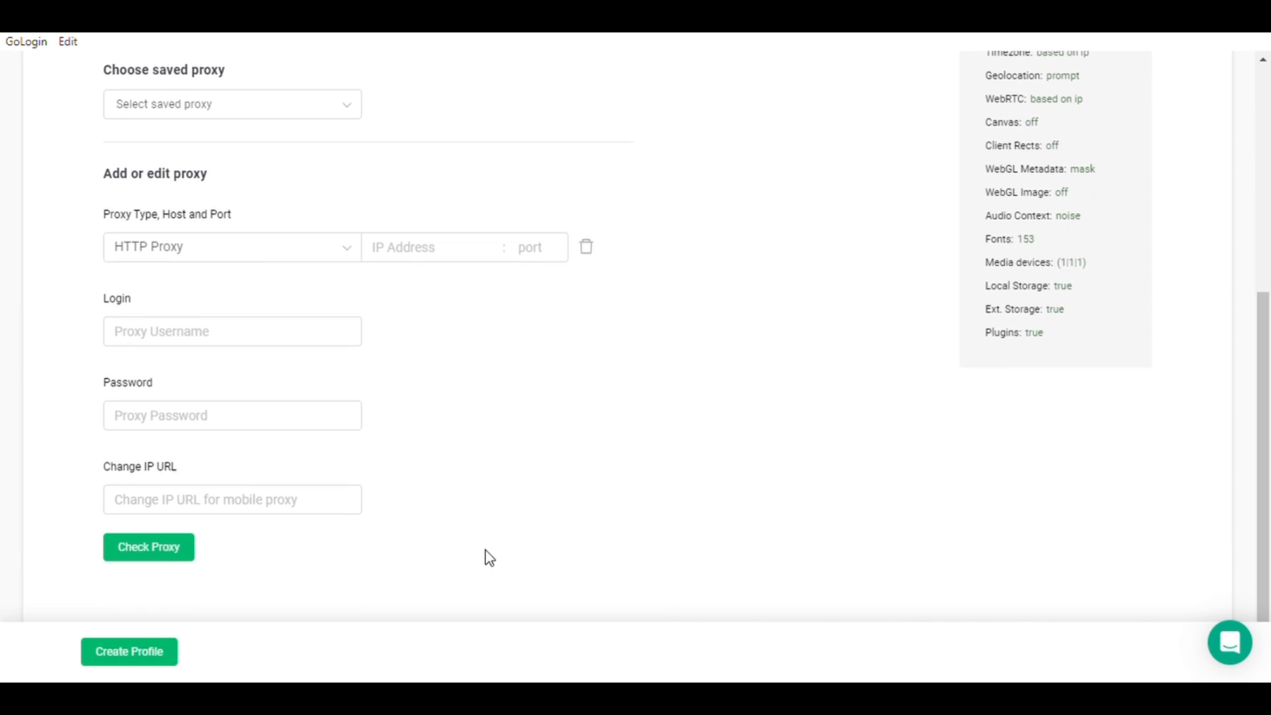
scroll(489, 558, "up", 5)
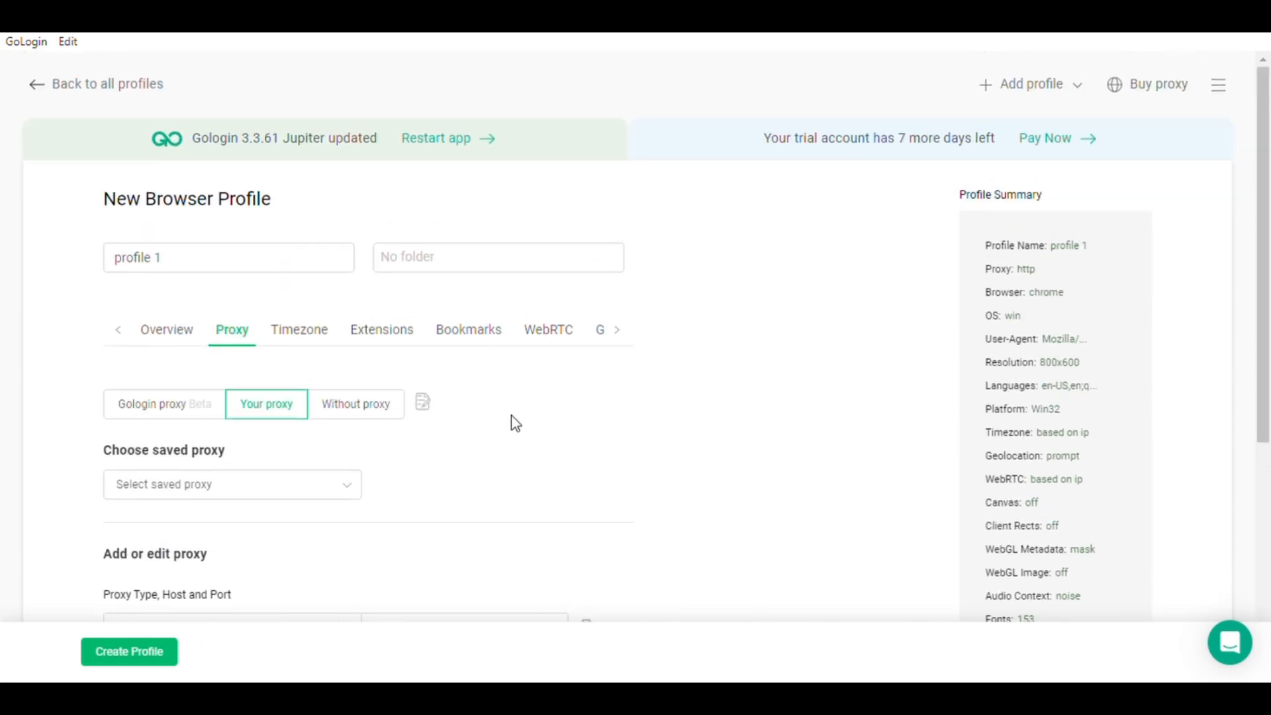
scroll(133, 468, "down", 3)
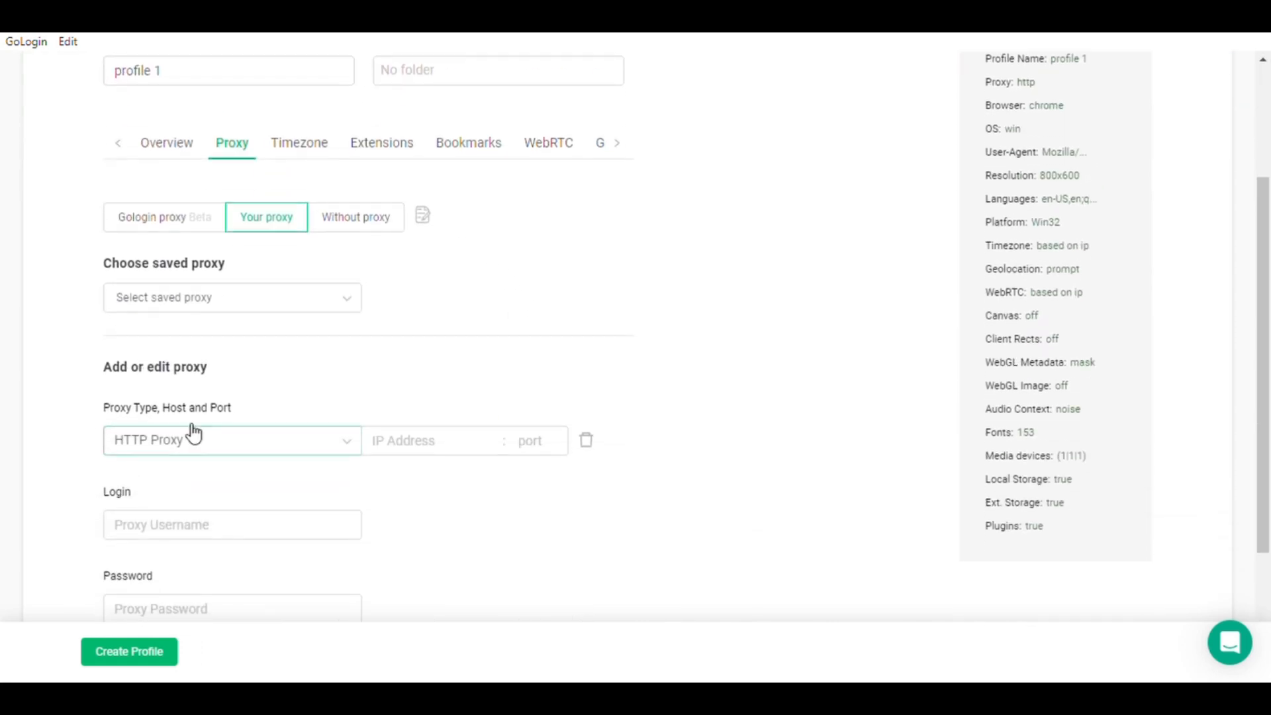
scroll(266, 473, "down", 2)
scroll(218, 364, "up", 3)
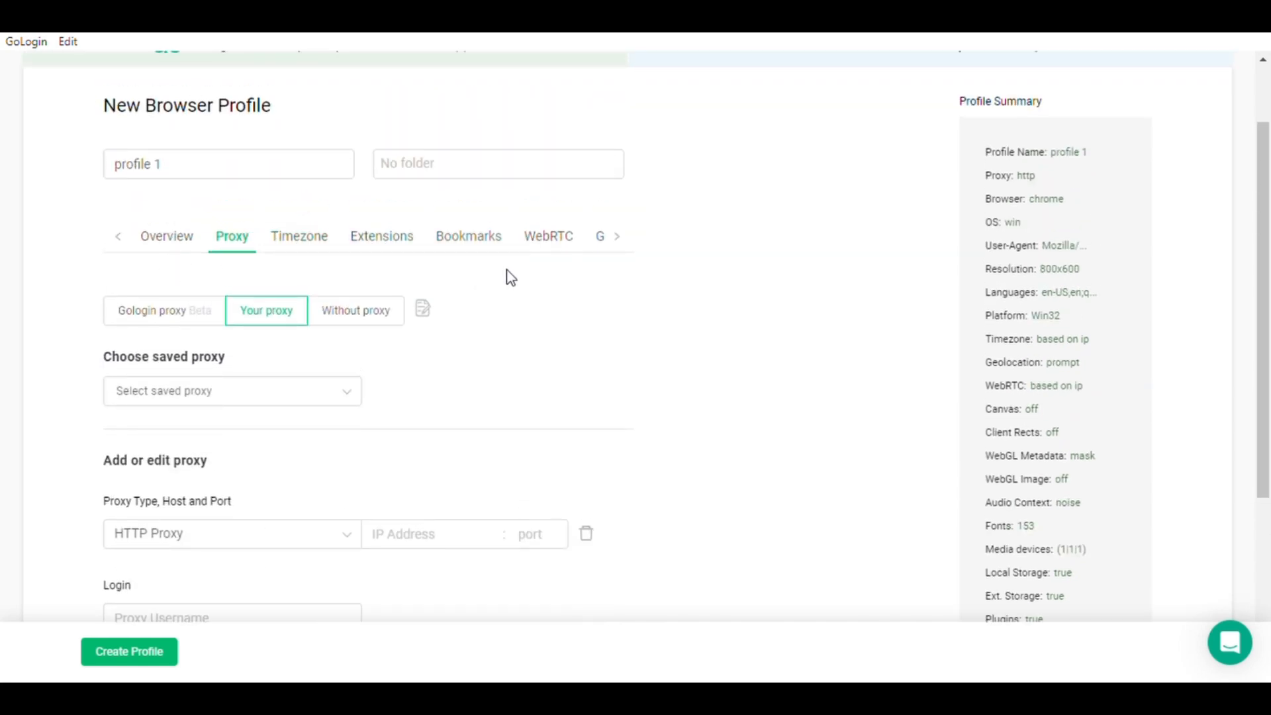
Look through the new profile's timezone, extensions, bookmarks, overview and proxy settings, including the list of saved proxies.
left_click(306, 242)
left_click(361, 243)
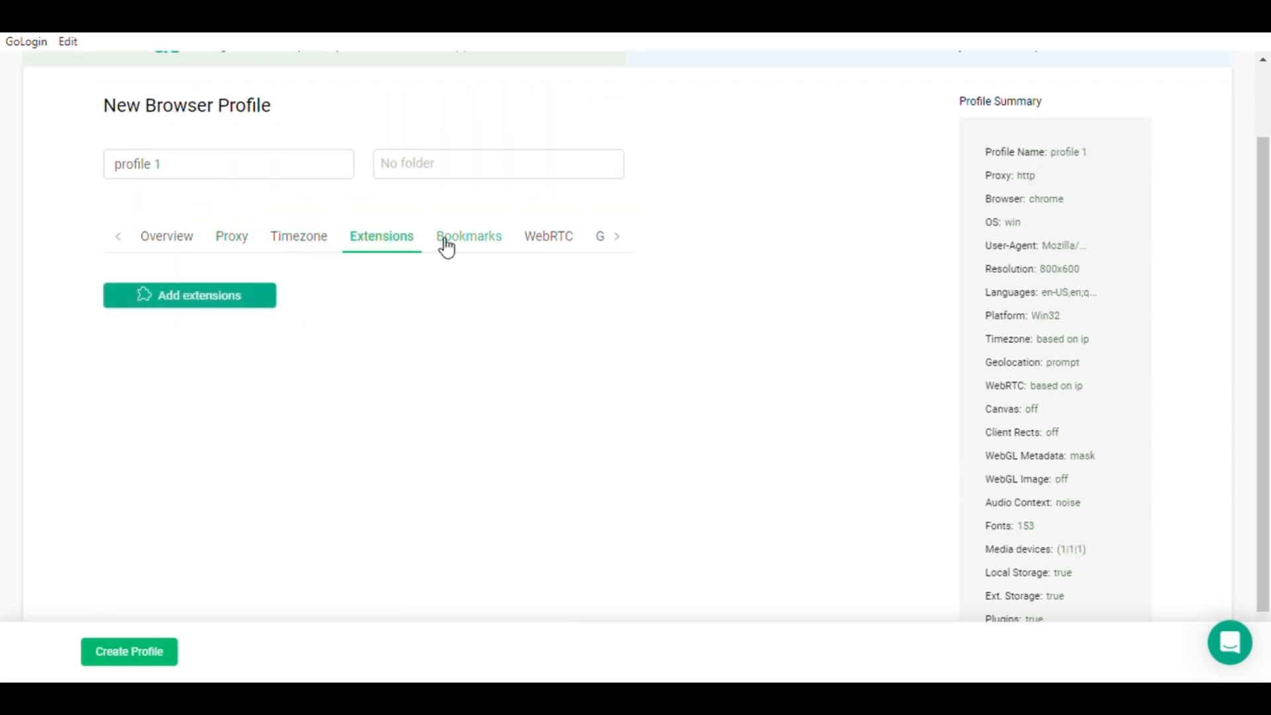
left_click(449, 245)
left_click(228, 251)
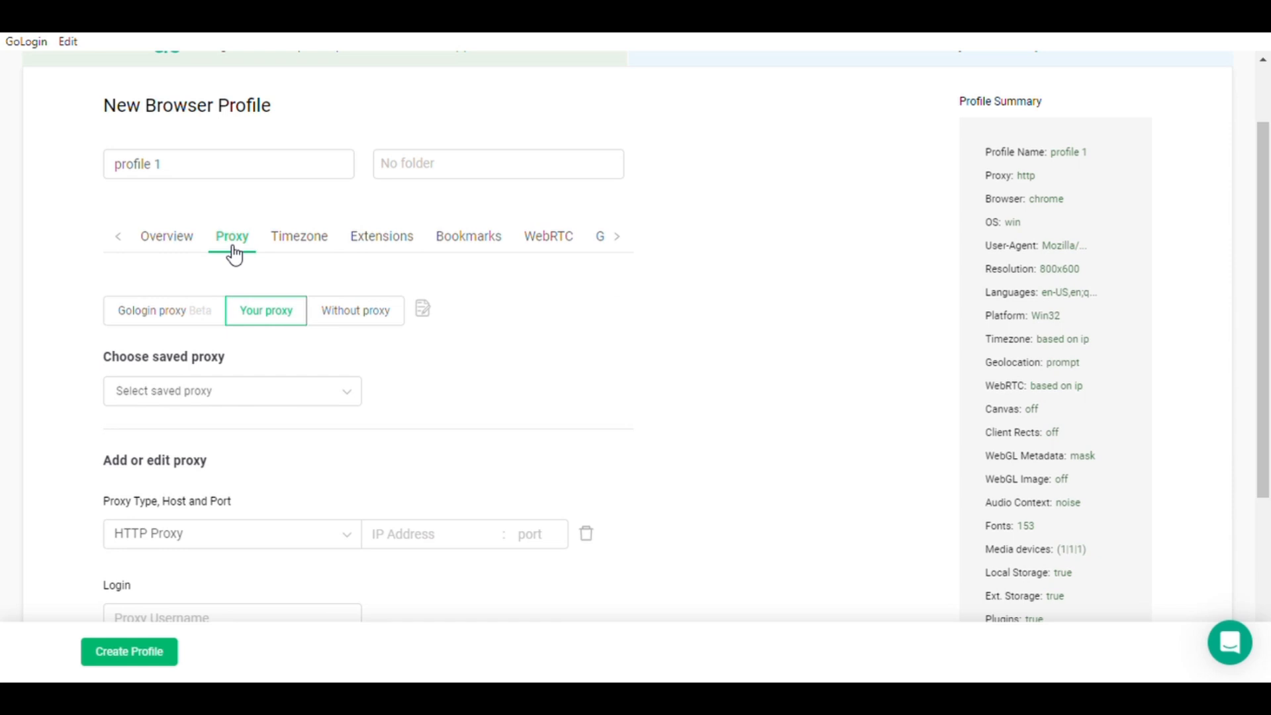
left_click(165, 248)
left_click(231, 245)
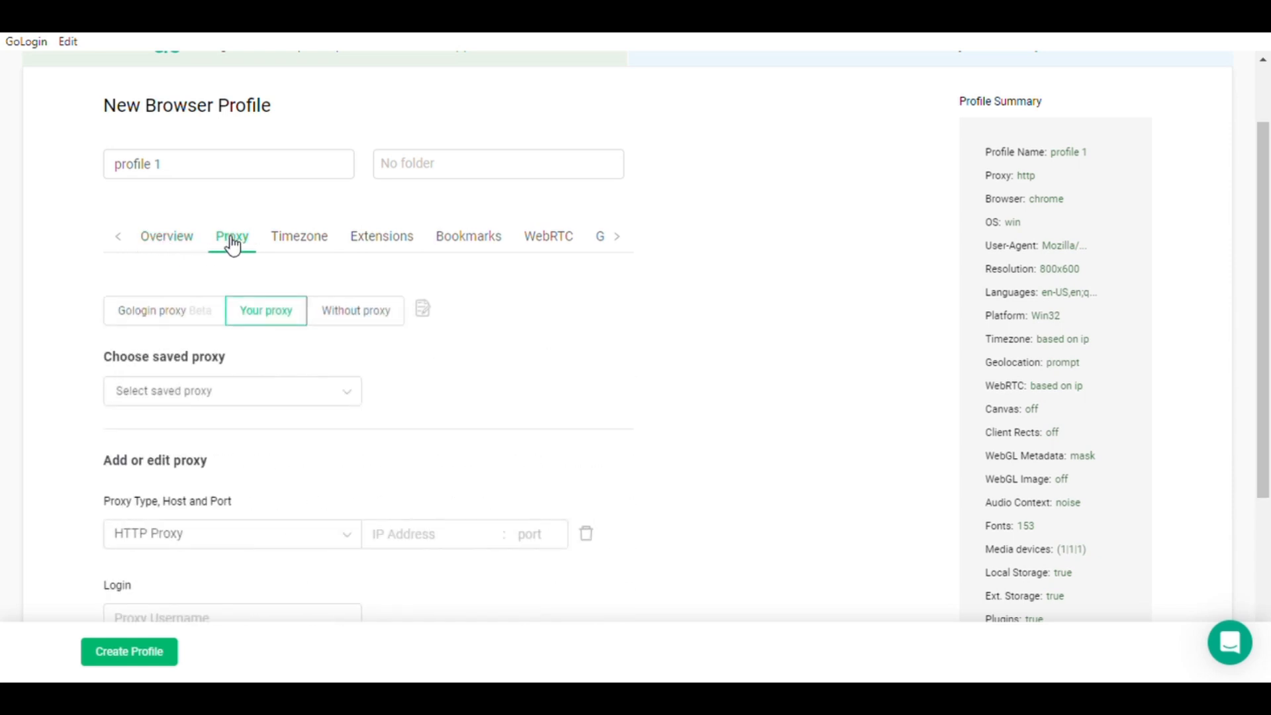
left_click(190, 392)
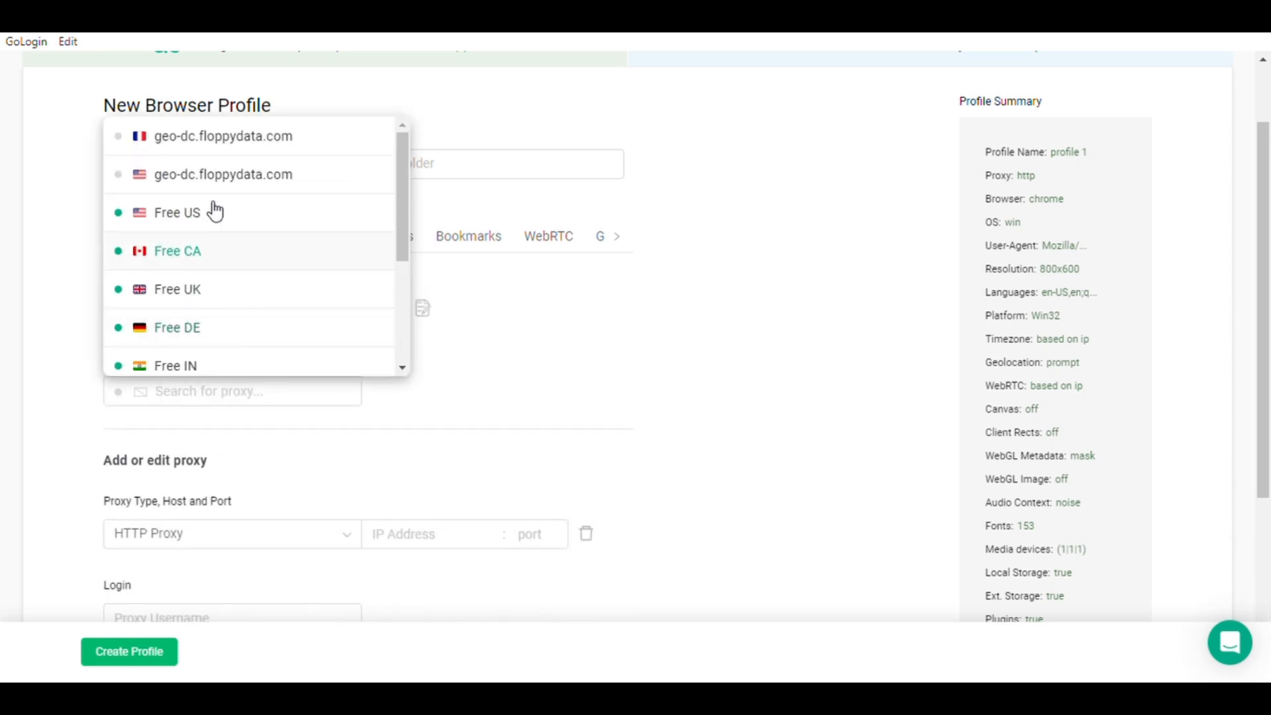
scroll(209, 271, "down", 3)
scroll(218, 232, "up", 3)
left_click(478, 286)
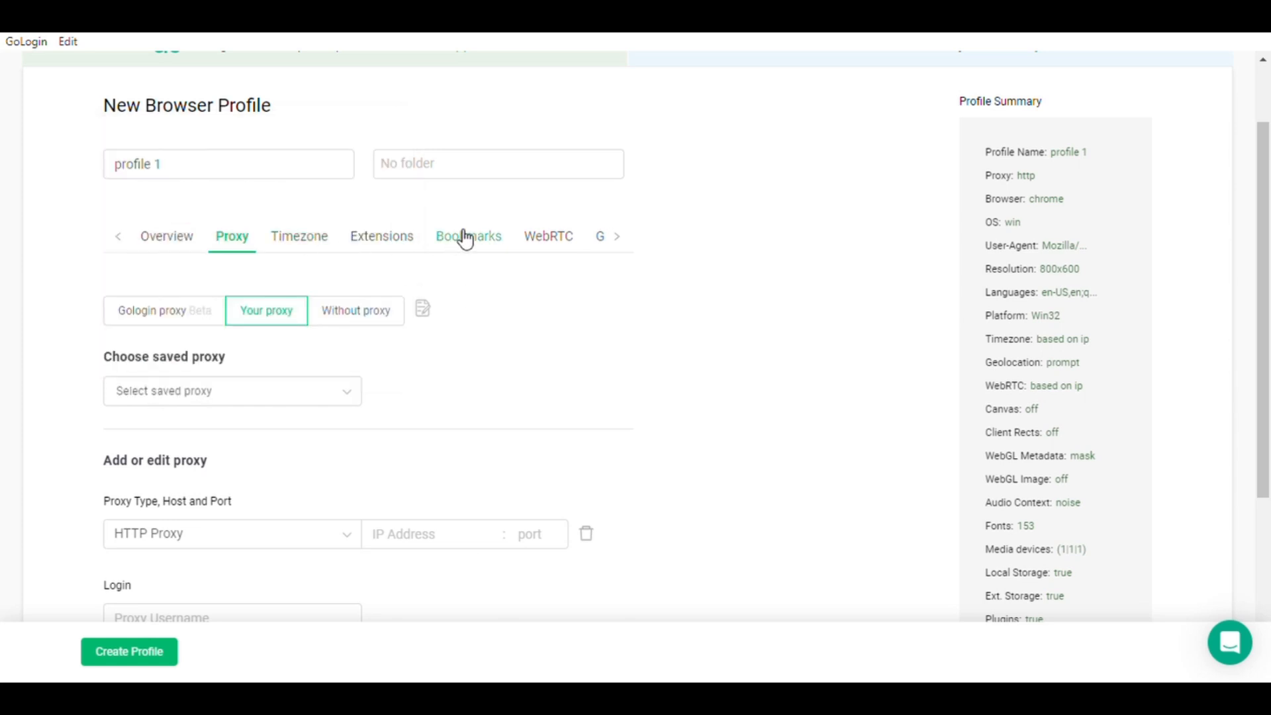
Try the operating system options for the profile, settle on Windows 11, and create the profile.
left_click(170, 248)
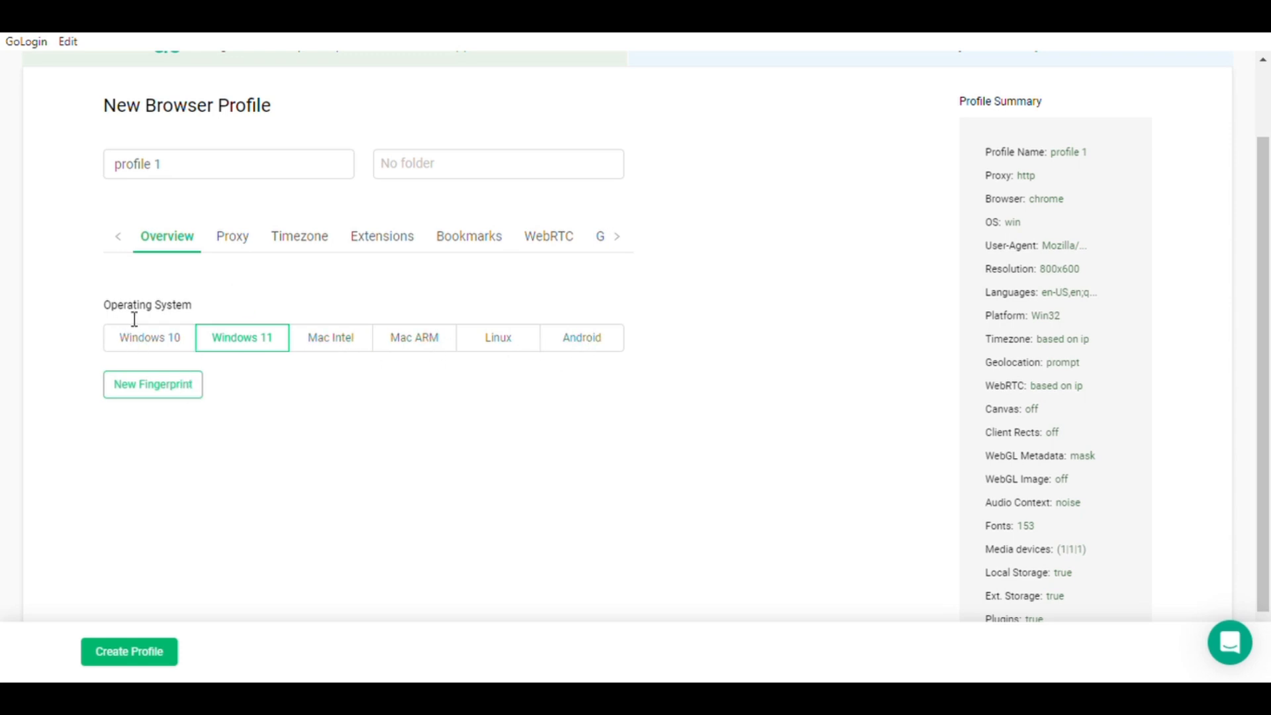
left_click(143, 344)
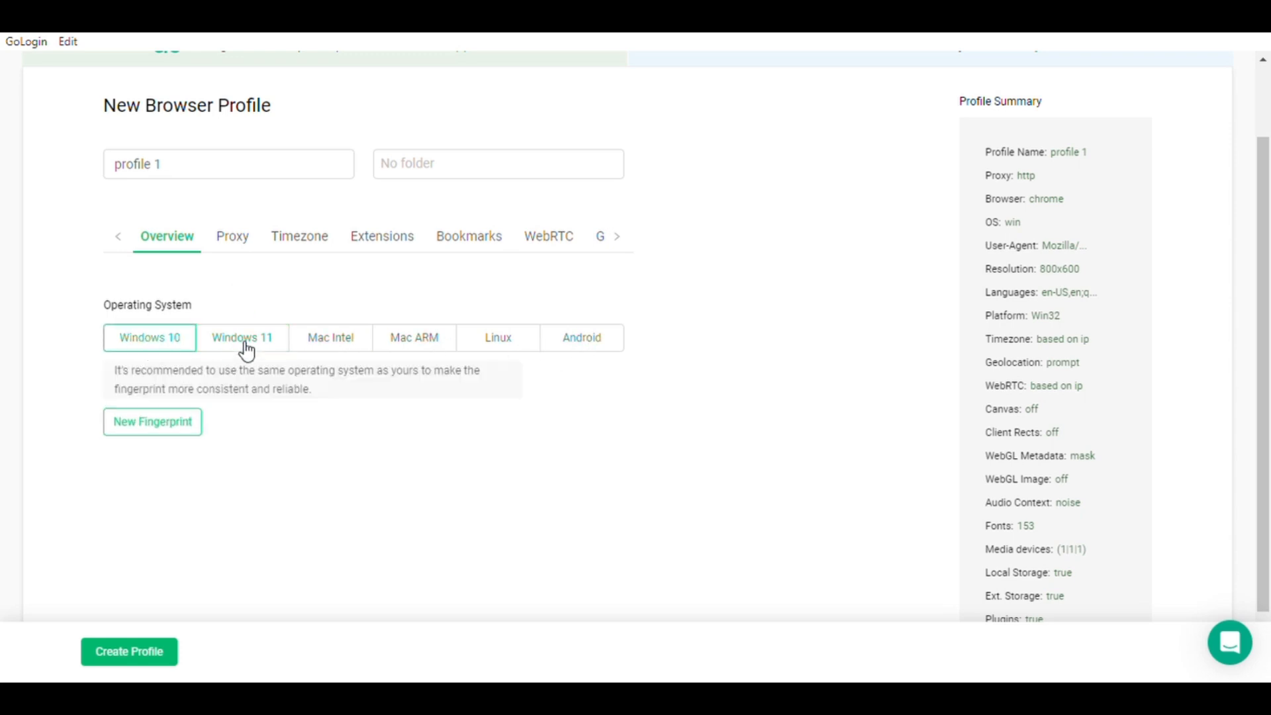
left_click(247, 347)
left_click(316, 345)
left_click(409, 346)
left_click(239, 340)
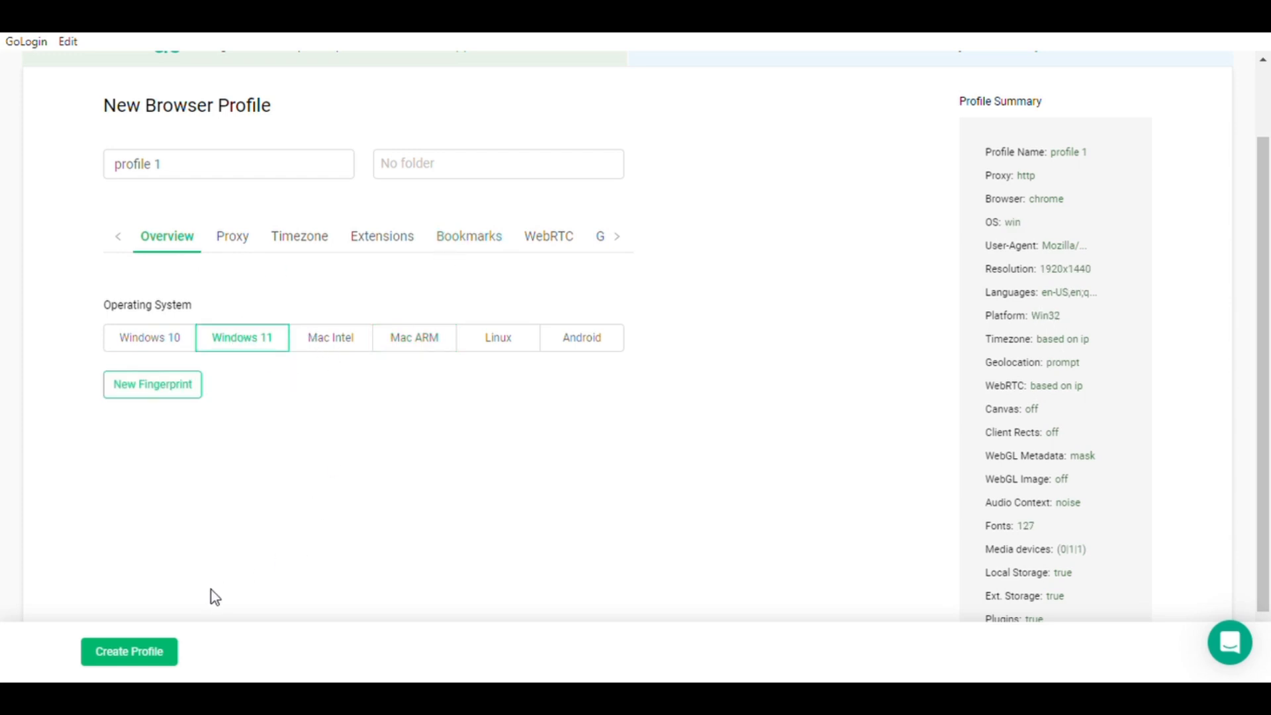
left_click(147, 654)
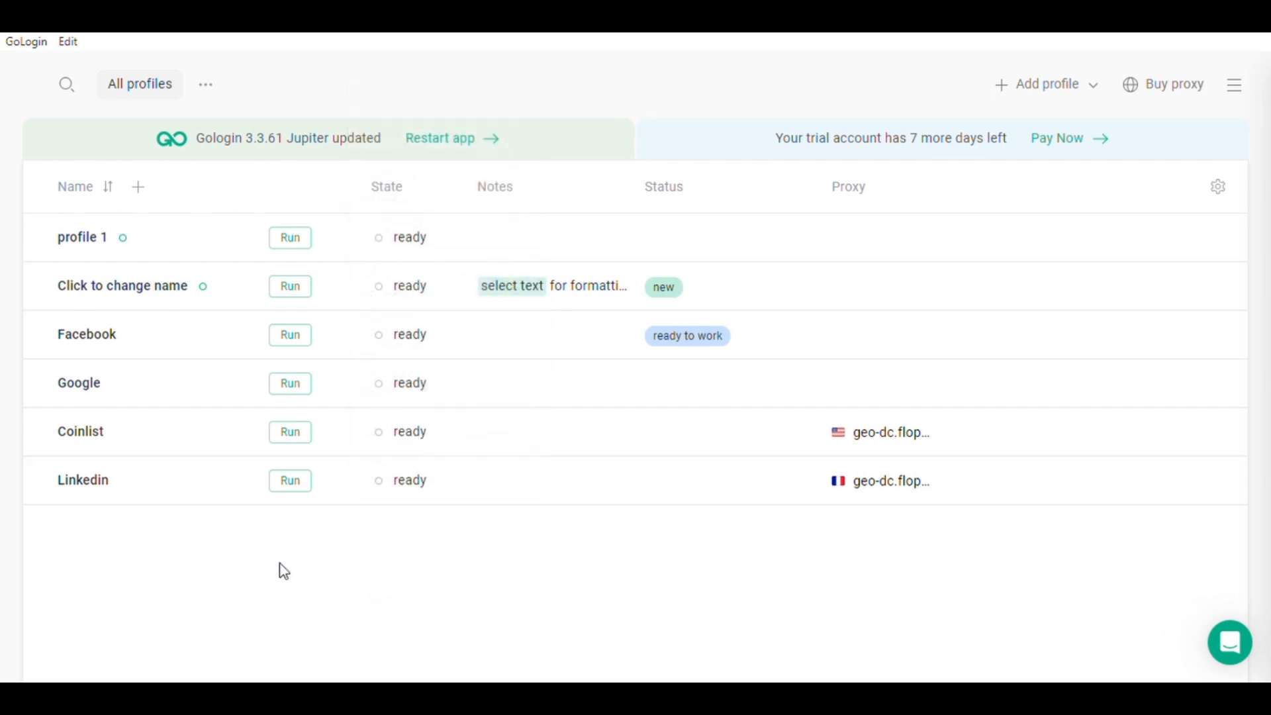
Run profile 1 and open the bookmarked Facebook site in its browser window.
left_click(291, 239)
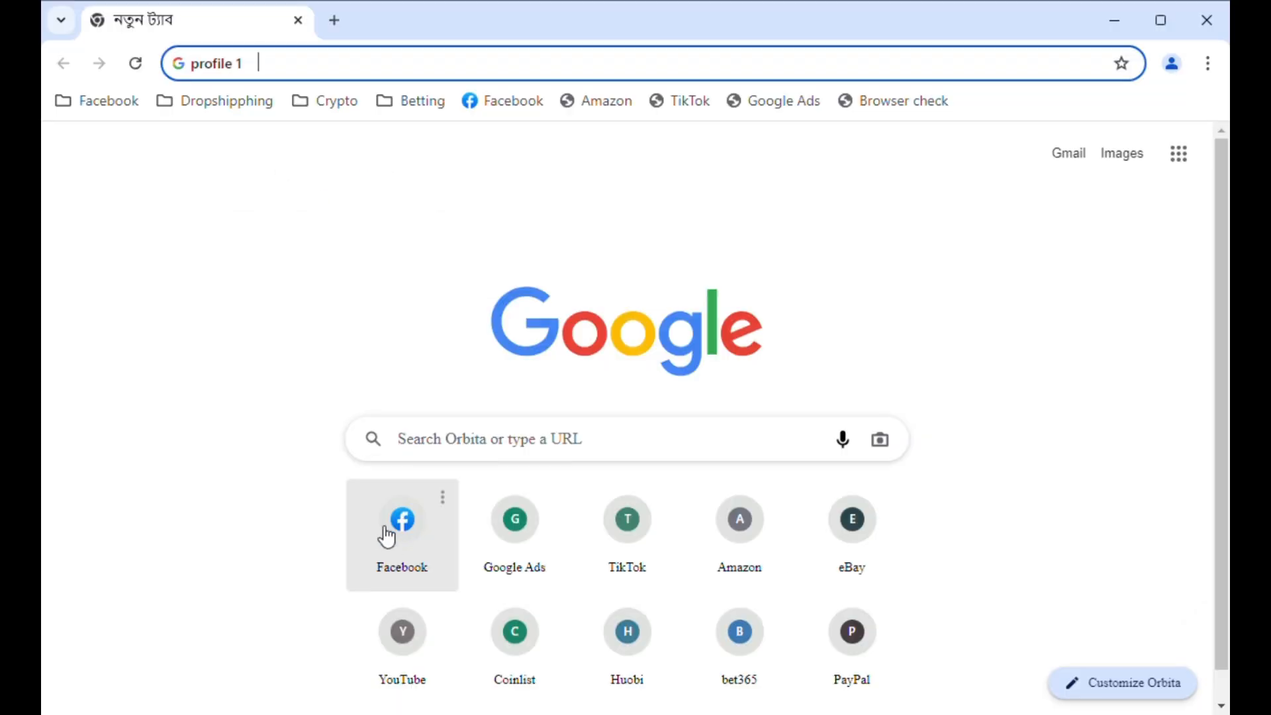
left_click(498, 99)
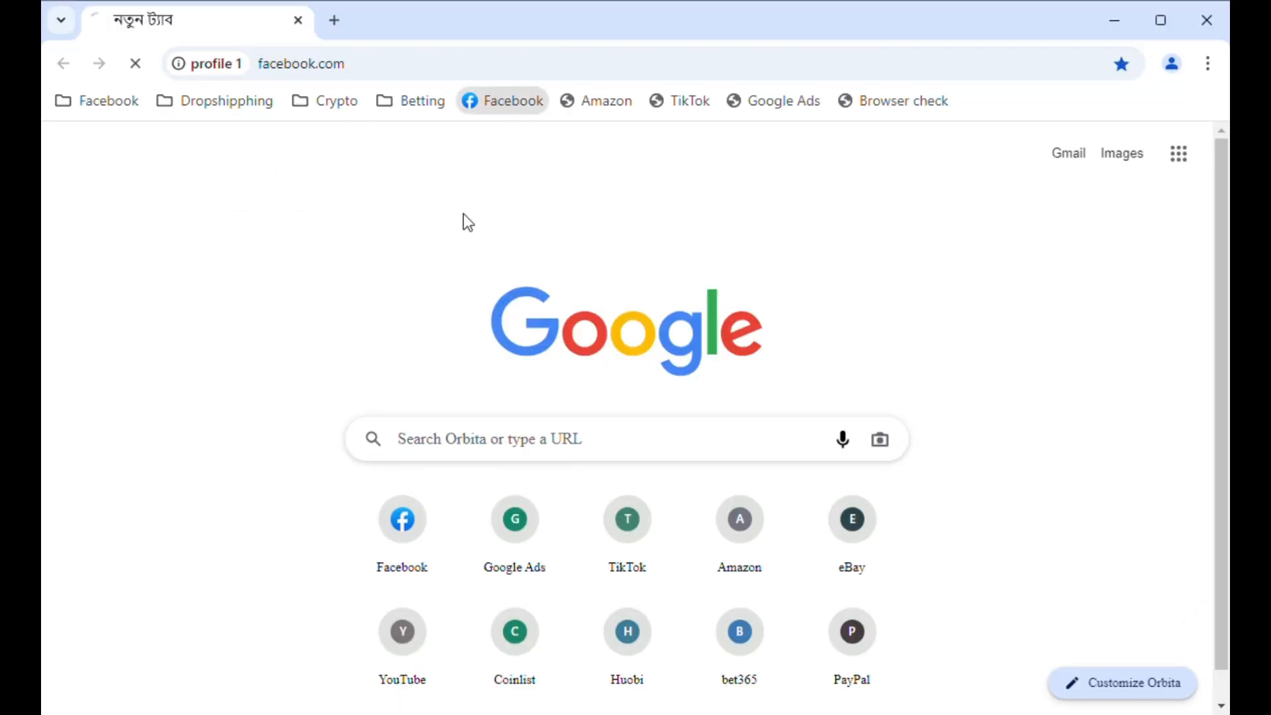